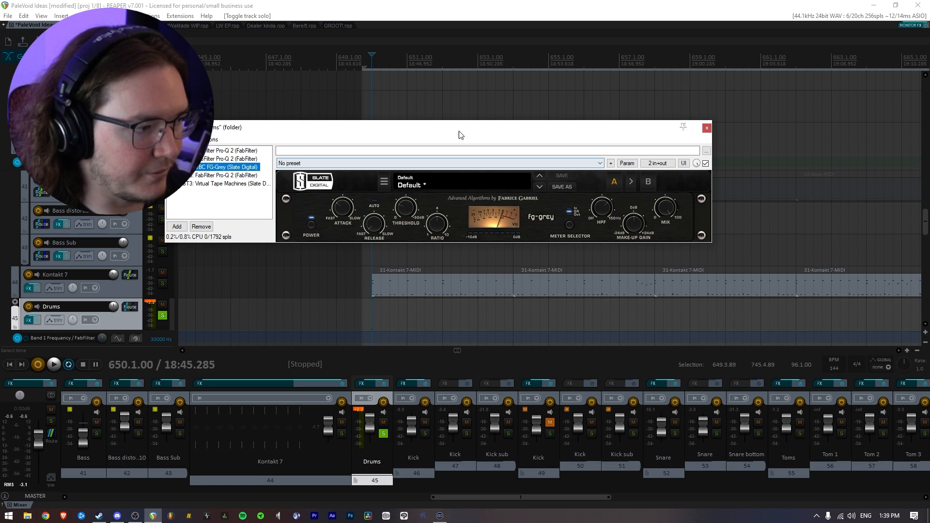
# Look through the presets available for the FG-Grey compressor on the Drums track, without loading one.
pyautogui.moveTo(458, 132); pyautogui.dragTo(535, 160)
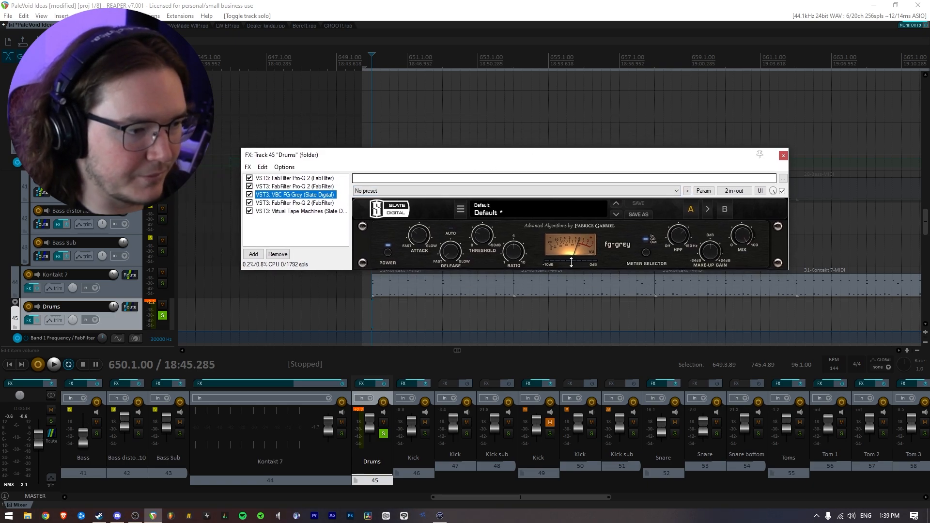
pyautogui.click(415, 192)
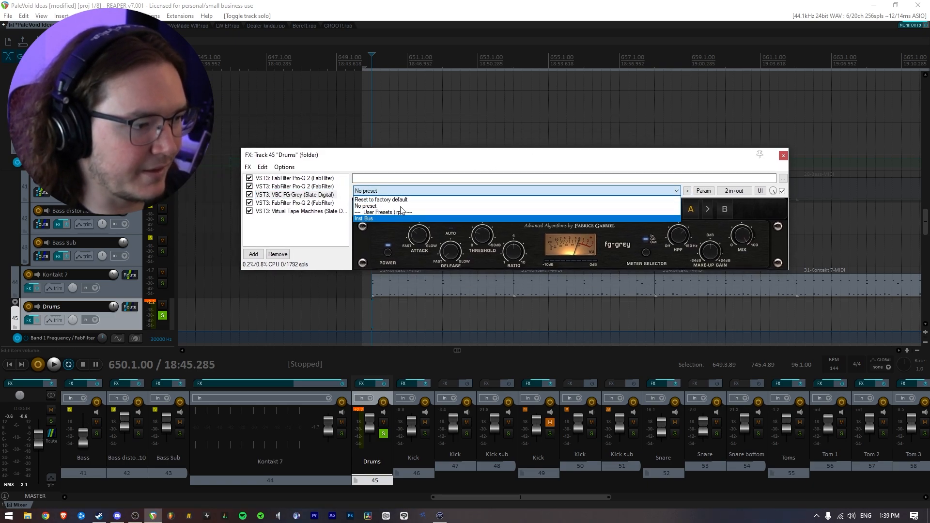
pyautogui.click(418, 181)
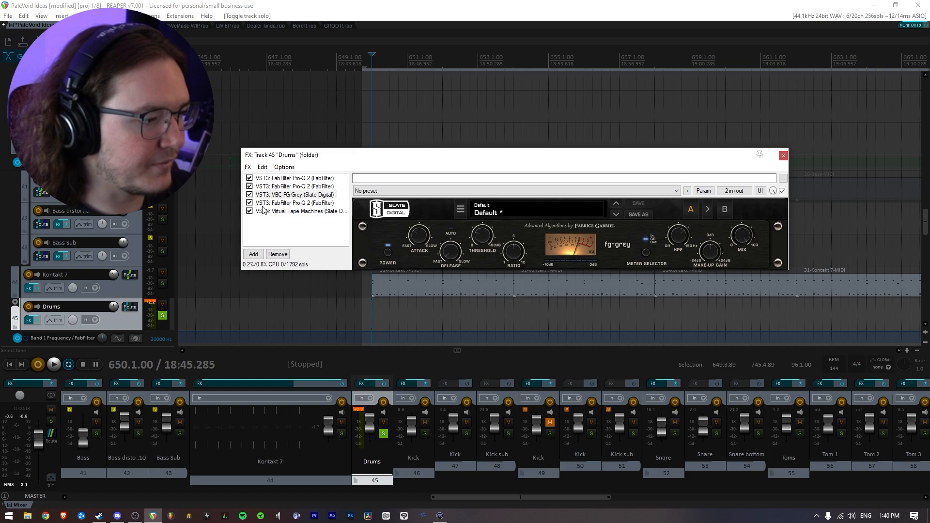
# Audition the Drums track with the FG-Grey compressor enabled and bypassed, leaving the compressor enabled.
pyautogui.press('space')
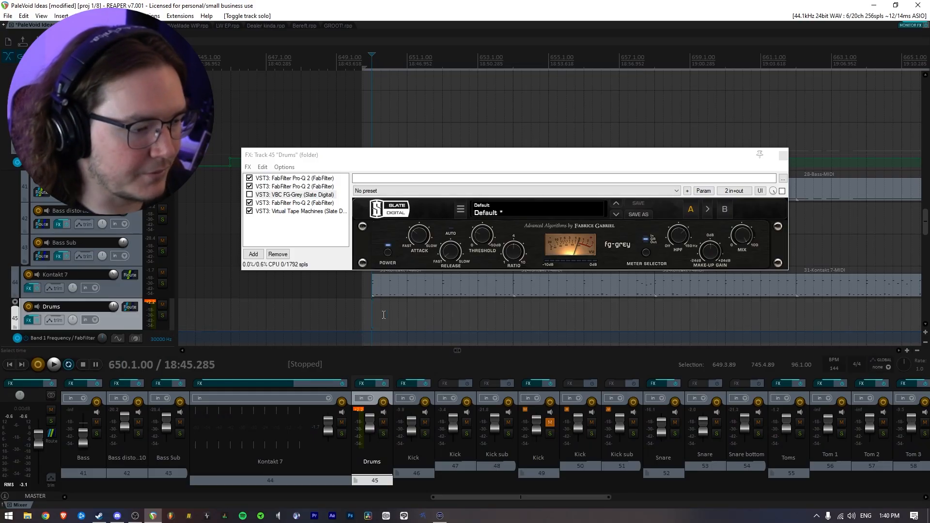
pyautogui.press('space')
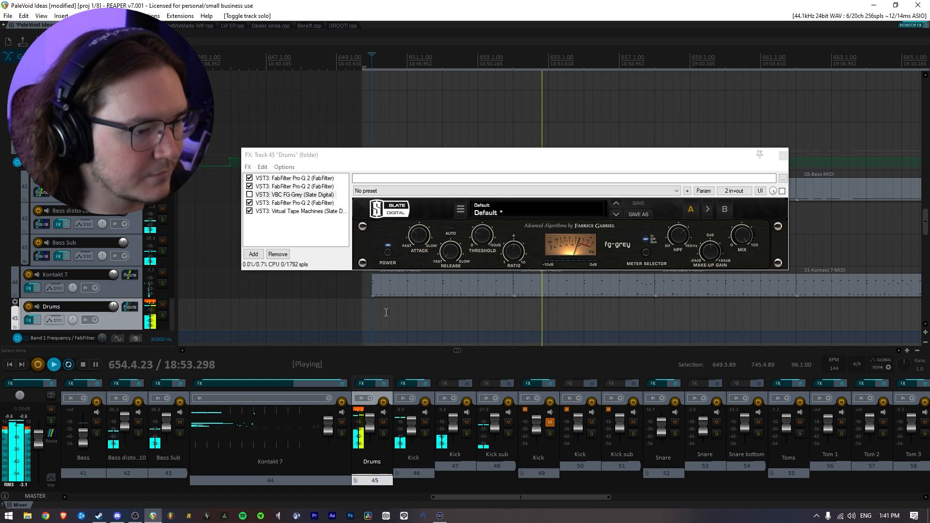
pyautogui.press('space')
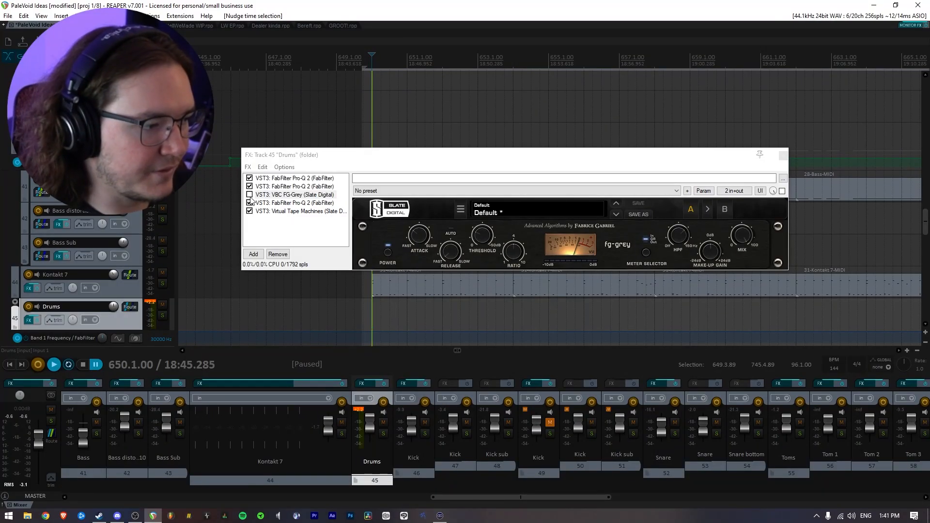
pyautogui.click(249, 196)
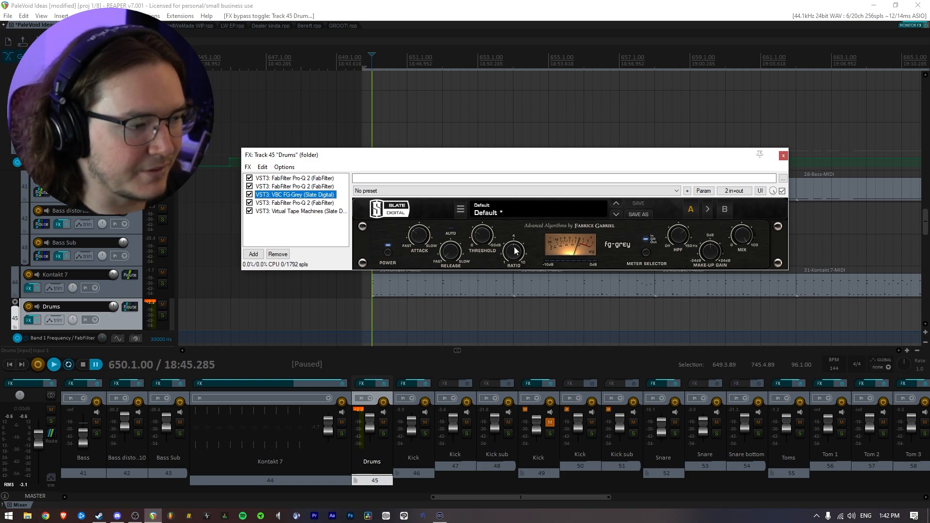
# Adjust the threshold of the FG-Grey compressor on the Drums track during playback, and stop playback.
pyautogui.press('space')
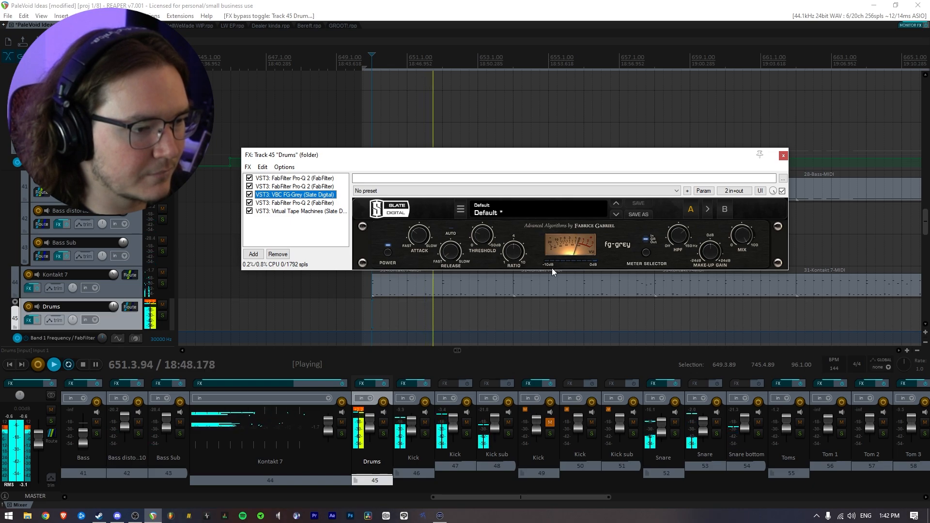
pyautogui.click(488, 229)
pyautogui.scroll(3, 488, 229)
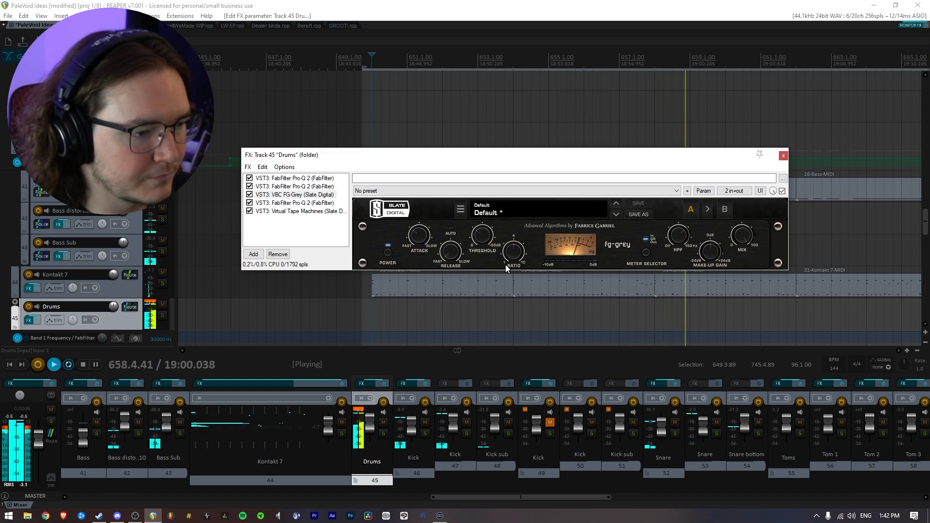
pyautogui.press('space')
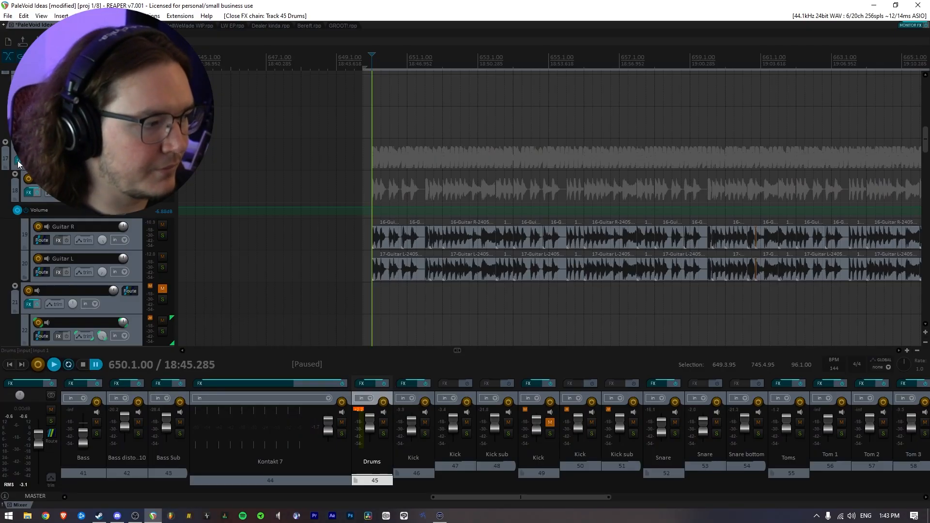
# Show the FG-Grey compressor on the Mixbus track and audition it with soothe2 bypassed.
pyautogui.click(18, 162)
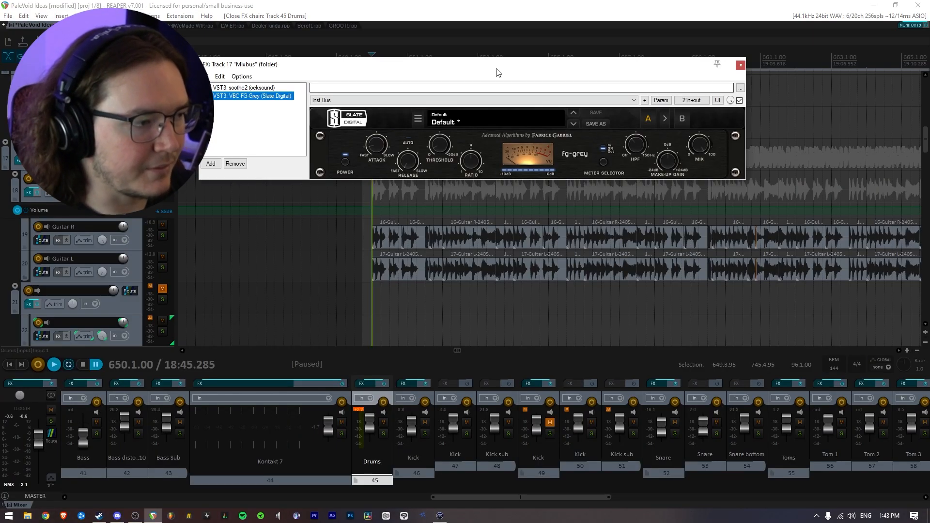
pyautogui.moveTo(497, 73); pyautogui.dragTo(546, 171)
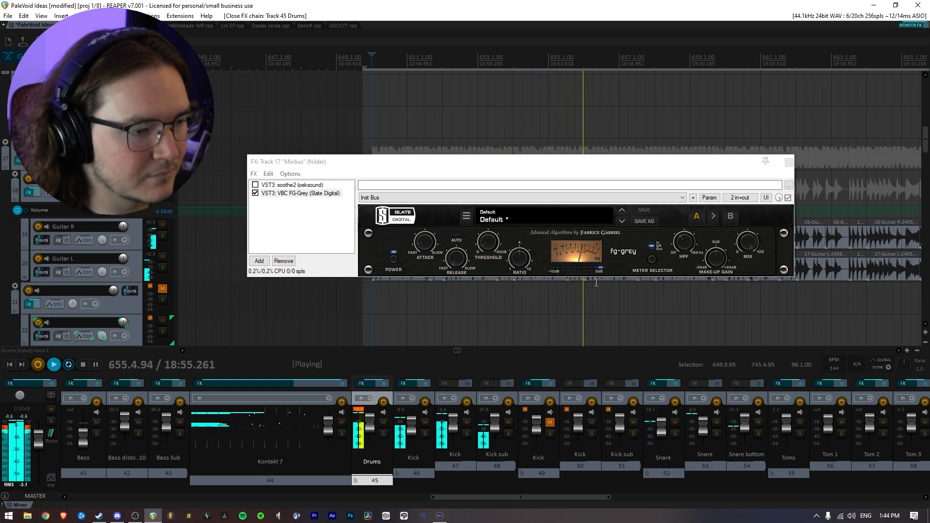
pyautogui.press('space')
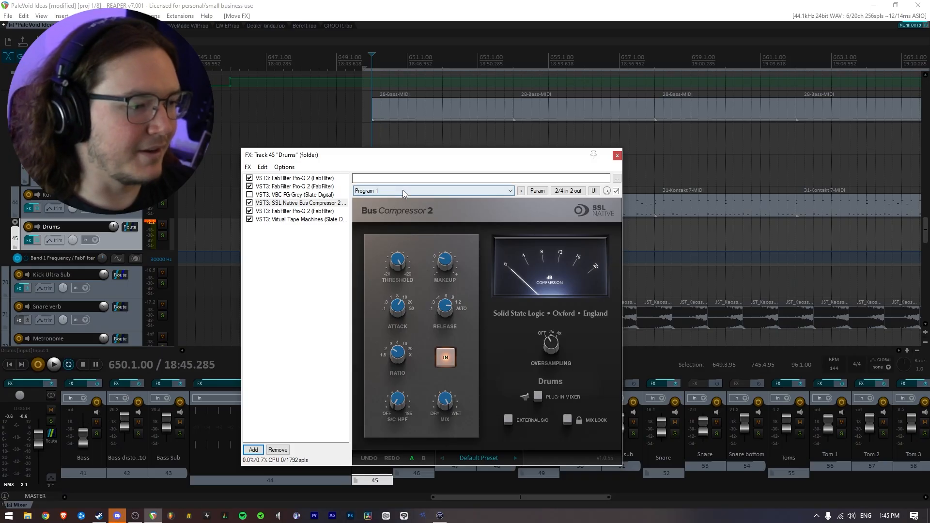
# Load the EZ preset in the Drums track's SSL Native Bus Compressor 2 and adjust its sidechain high-pass filter.
pyautogui.click(404, 192)
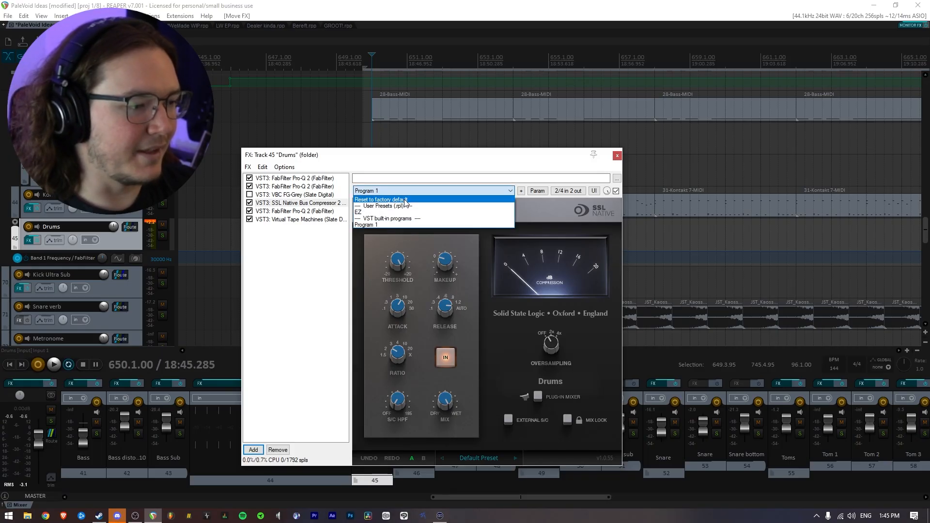
pyautogui.click(393, 213)
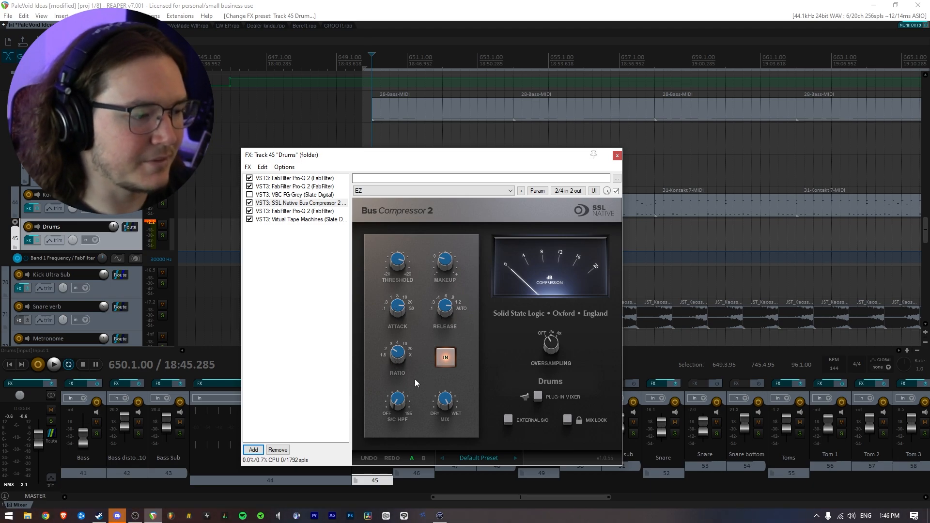
pyautogui.moveTo(397, 401); pyautogui.dragTo(380, 417)
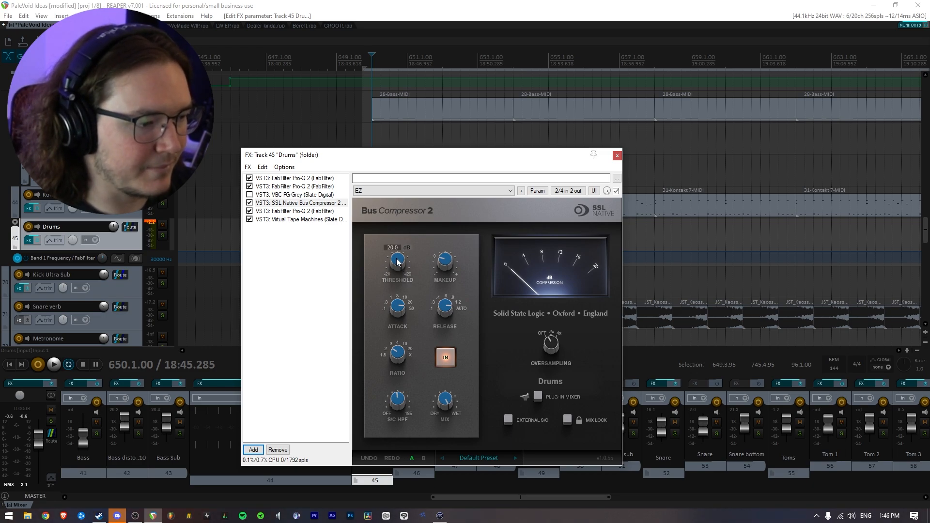
# During playback, lower the SSL bus compressor's threshold to about 2.2, adjust its makeup gain and raise its sidechain high-pass filter to about 123 Hz.
pyautogui.press('space')
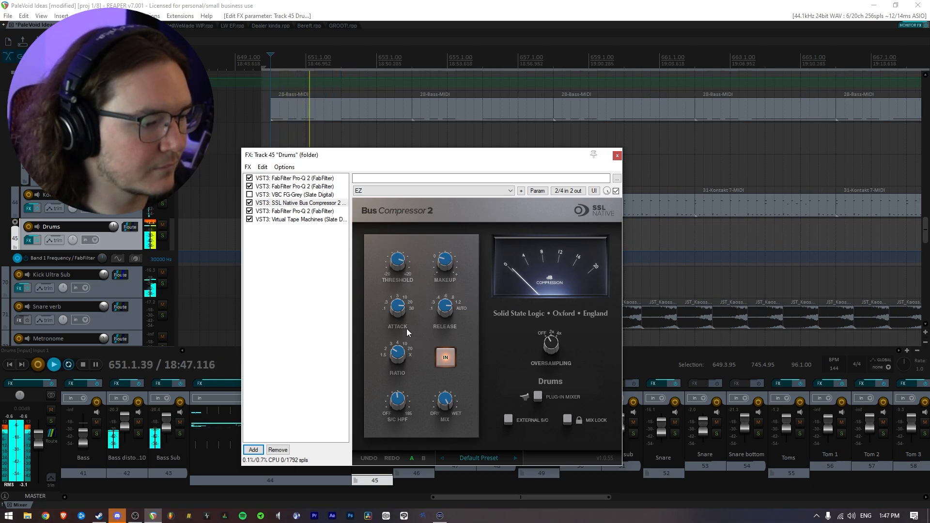
pyautogui.moveTo(394, 265); pyautogui.dragTo(399, 300)
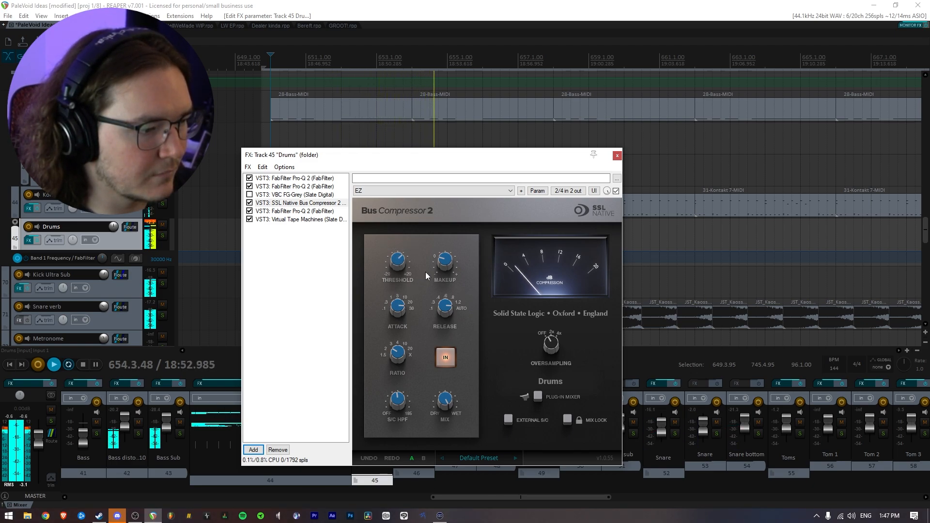
pyautogui.moveTo(450, 265); pyautogui.dragTo(452, 258)
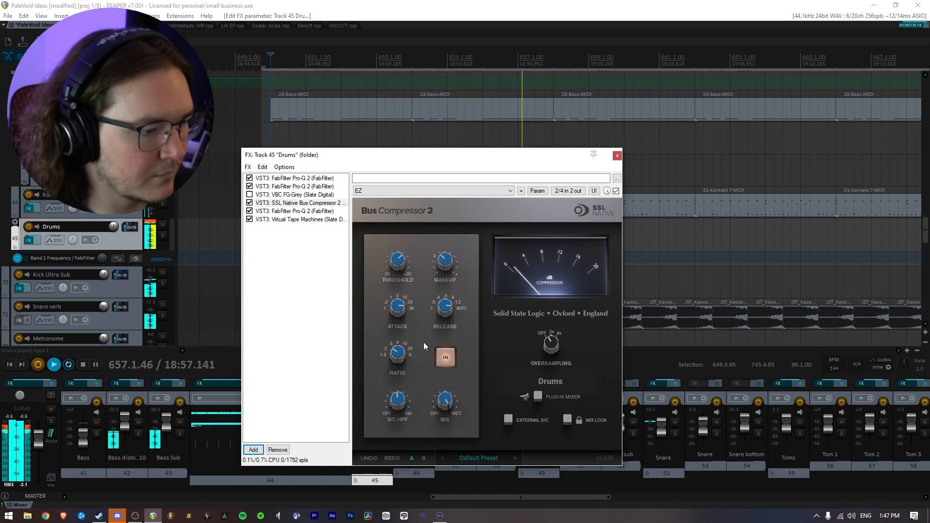
pyautogui.moveTo(397, 406)
pyautogui.moveTo(400, 438); pyautogui.dragTo(408, 396)
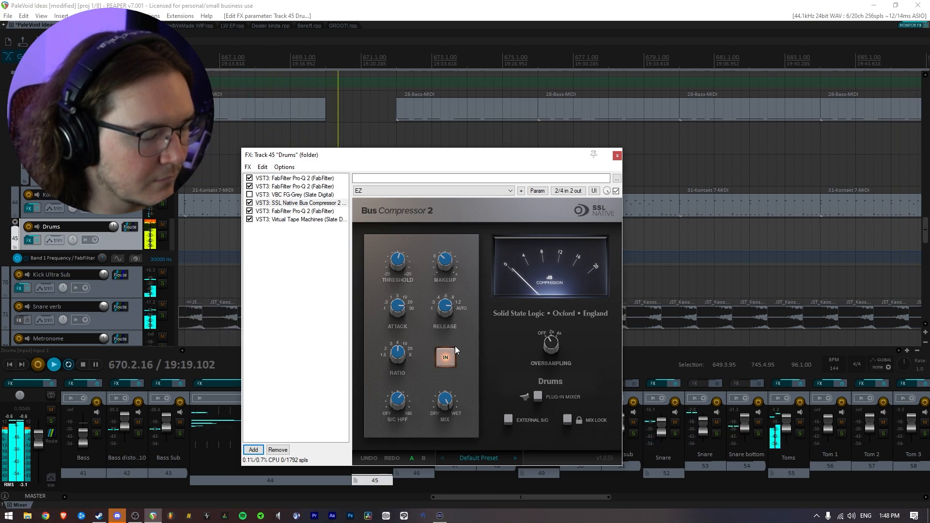
pyautogui.press('space')
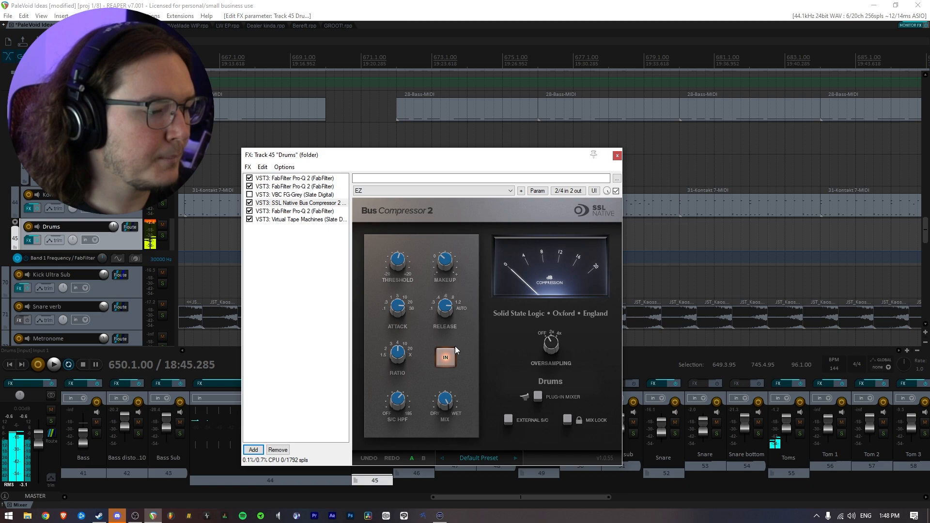
pyautogui.click(96, 365)
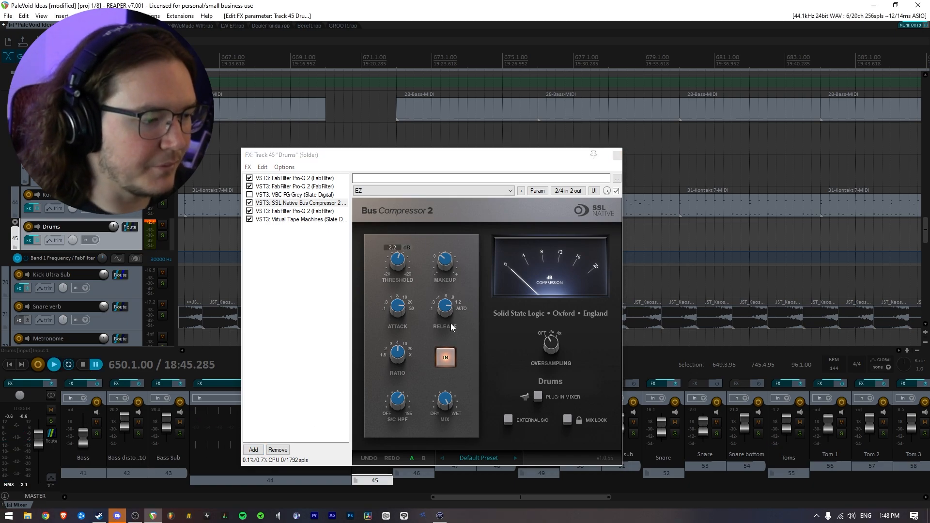
# Set the time selection from 650.1.00 to 666.1.00, keeping the Drums effects window in view.
pyautogui.moveTo(455, 160); pyautogui.dragTo(504, 142)
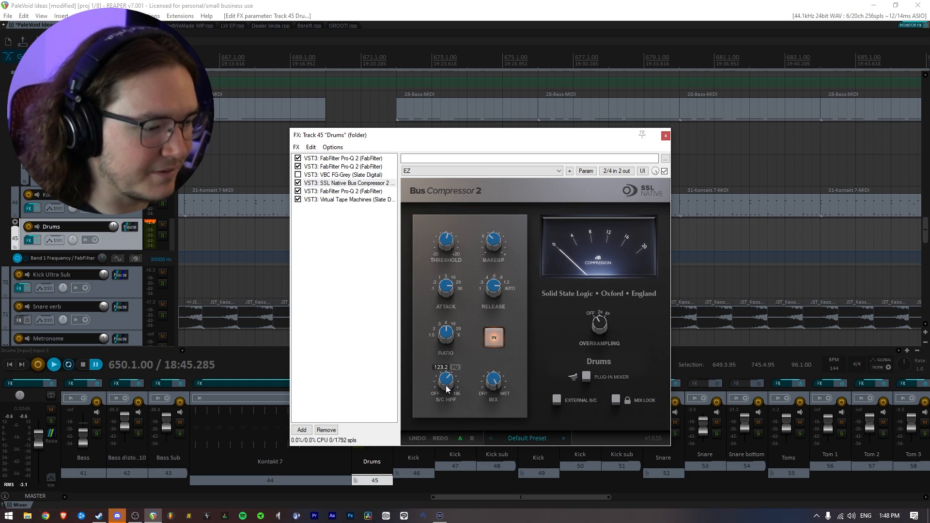
pyautogui.moveTo(448, 245)
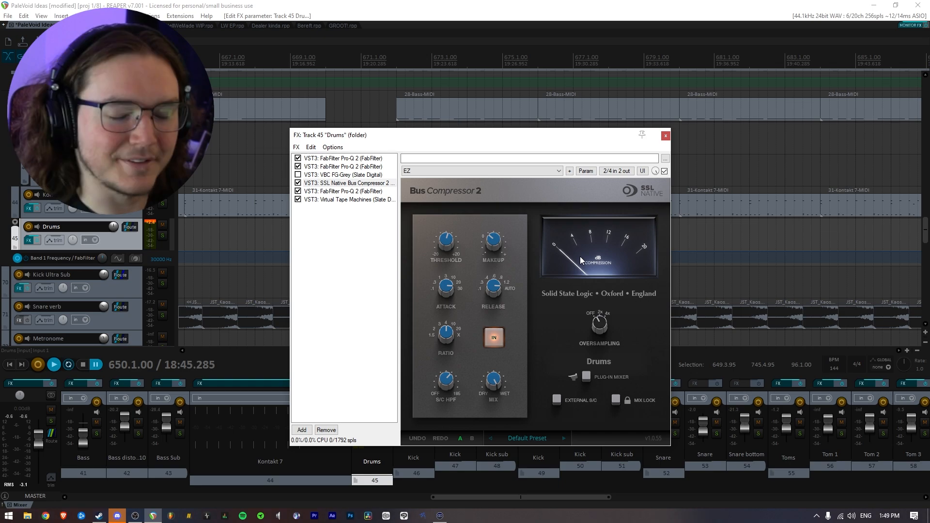
pyautogui.moveTo(384, 137); pyautogui.dragTo(446, 252)
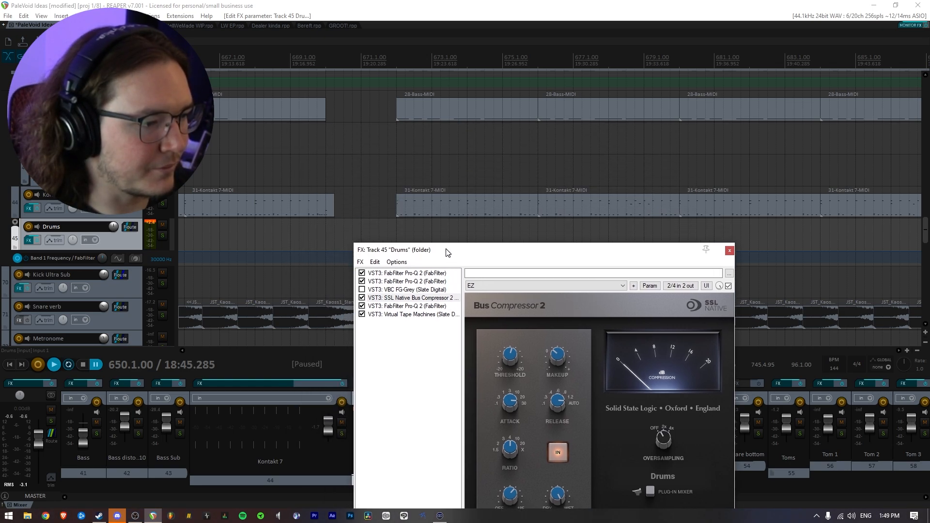
pyautogui.scroll(-3, 404, 183)
pyautogui.moveTo(551, 170); pyautogui.dragTo(753, 164)
pyautogui.moveTo(453, 257); pyautogui.dragTo(447, 152)
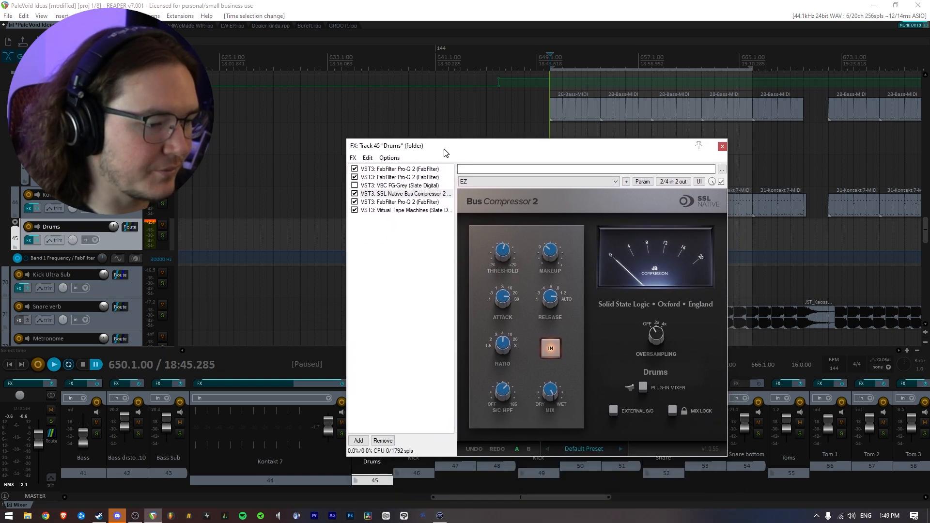
# Compare the two Drums compressors during playback by bypassing SSL Native Bus Compressor 2 and enabling and showing FG-Grey, and stop.
pyautogui.press('space')
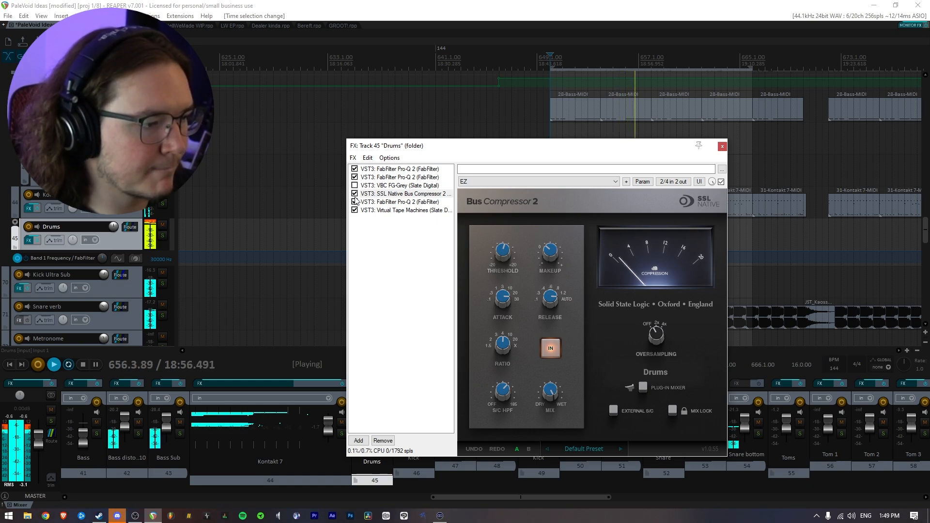
pyautogui.click(355, 194)
pyautogui.click(355, 185)
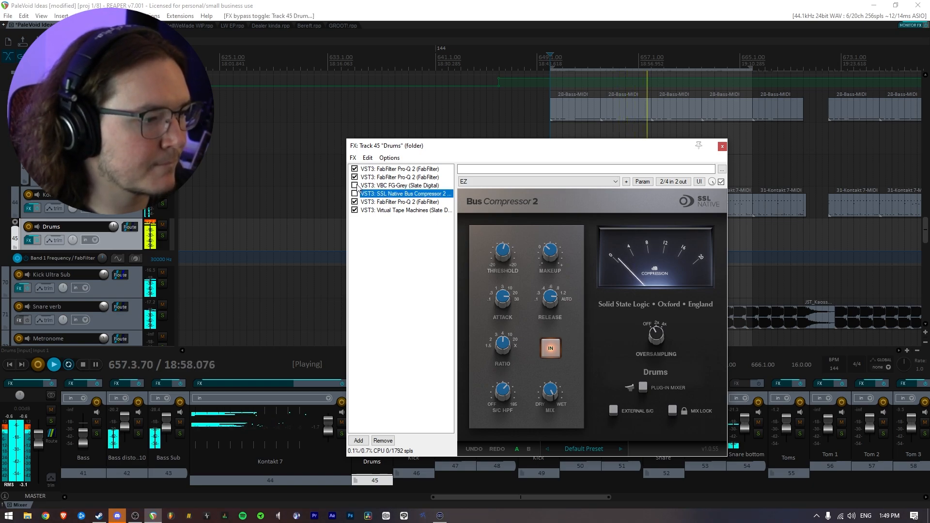
pyautogui.click(406, 180)
pyautogui.click(405, 184)
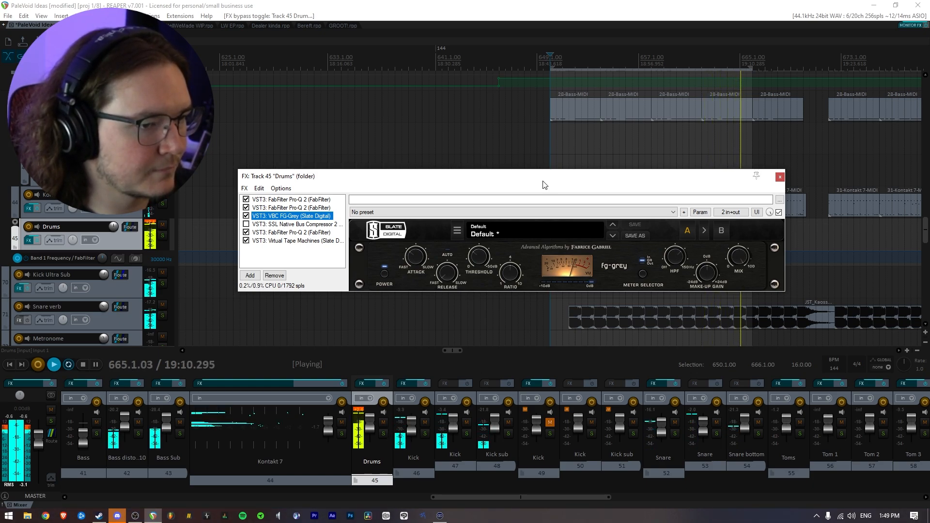
pyautogui.press('space')
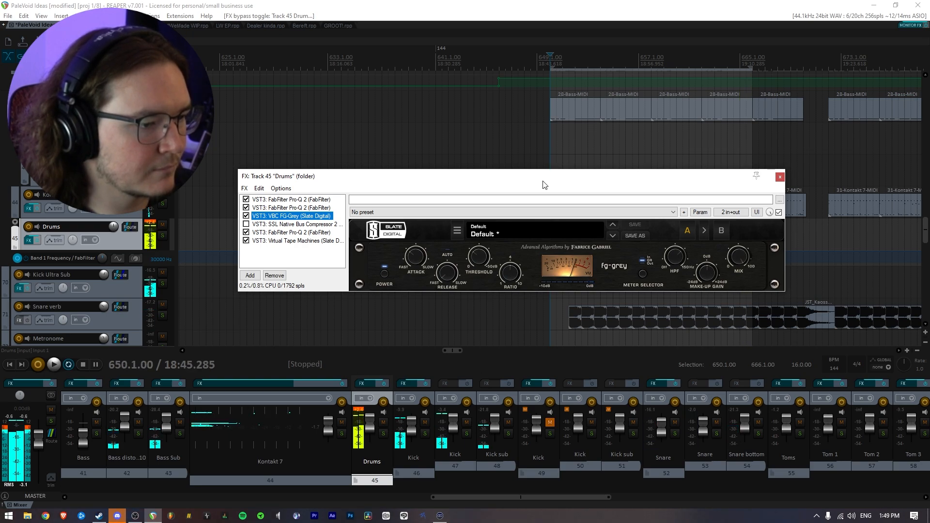